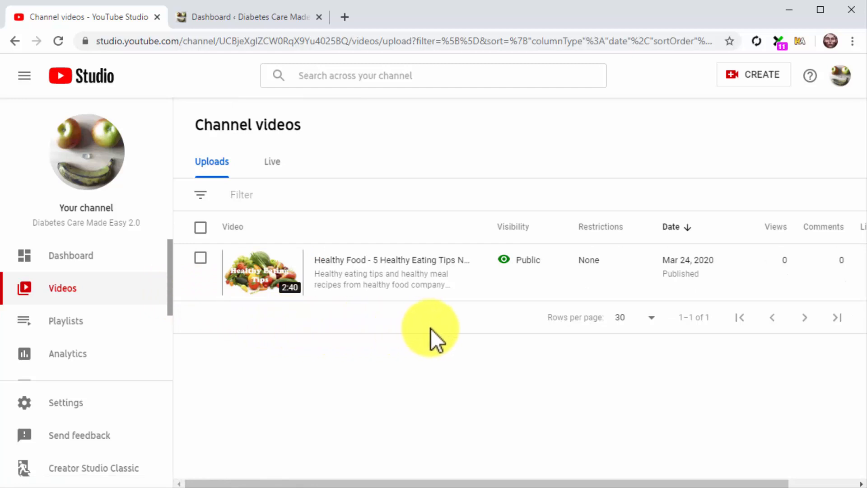
Copy the shareable link of the "Healthy Food - 5 Healthy Eating Tips" video
mouse_move(468, 294)
click(464, 280)
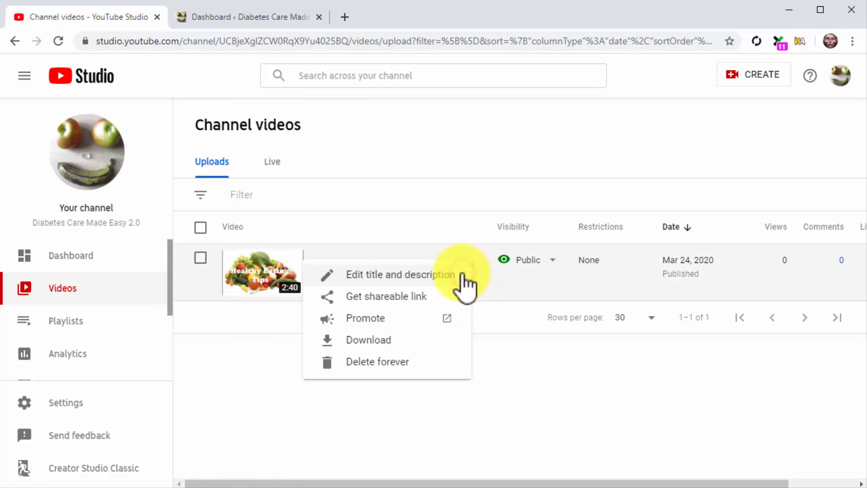
click(418, 296)
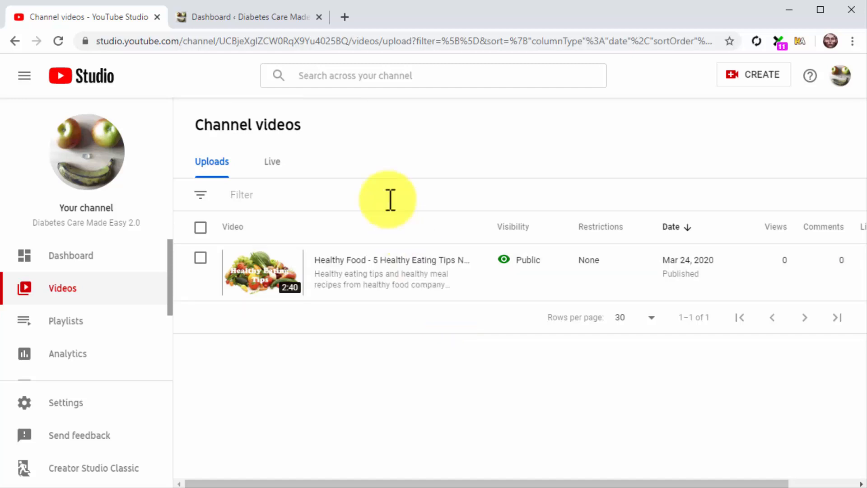
Switch to the WordPress dashboard and create a new post titled "Healthy Food - 5 Healthy Eating Tips No One's Giving"
click(289, 23)
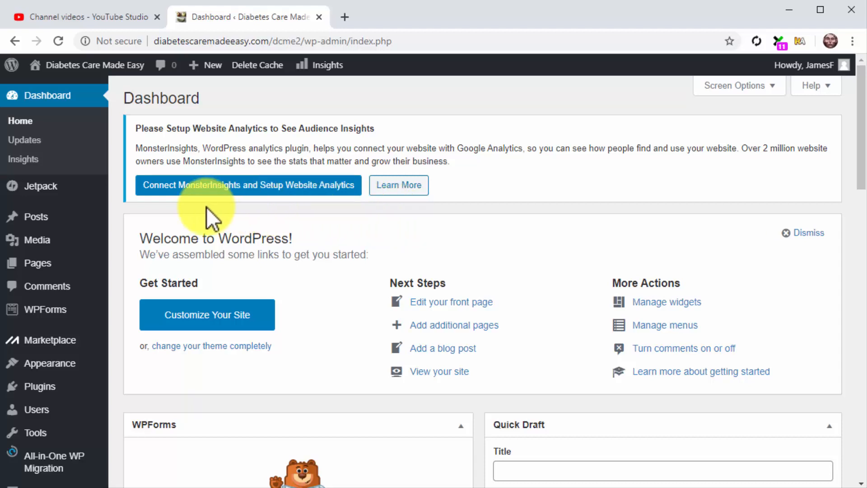
mouse_move(82, 211)
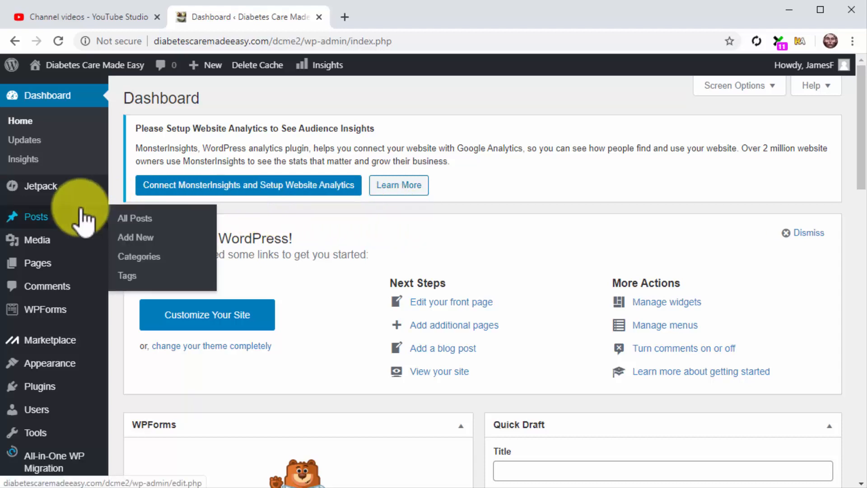
click(172, 234)
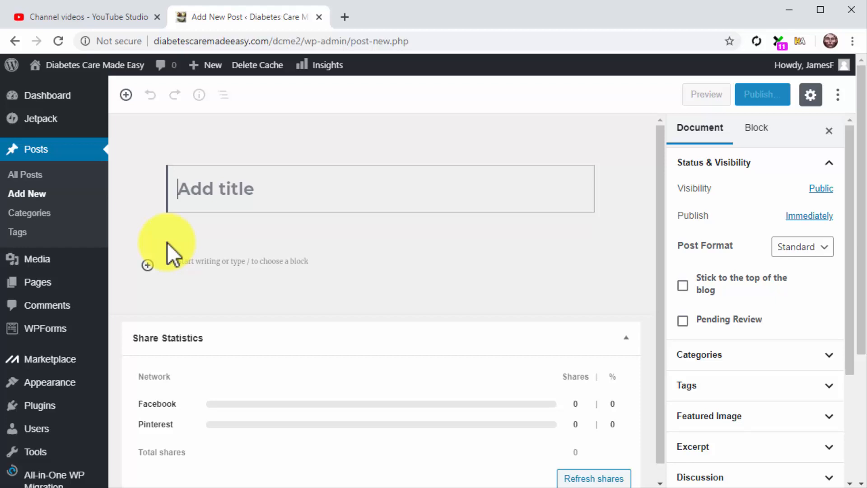
text(Health)
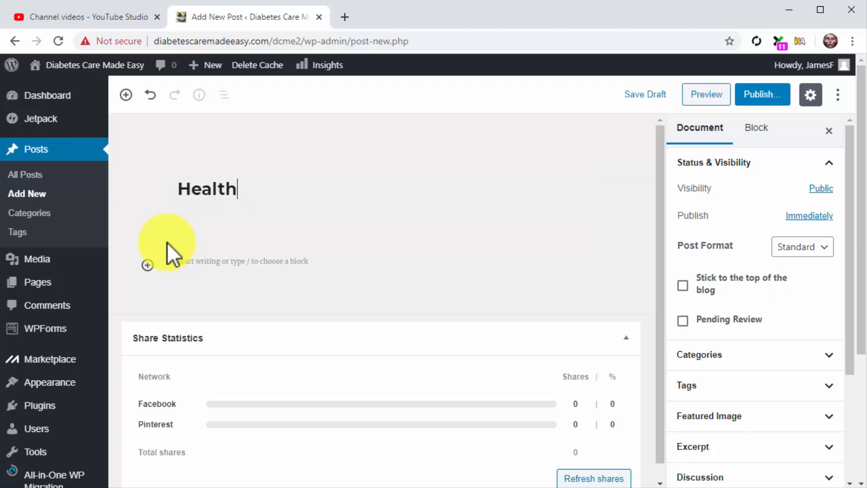
text(y Food )
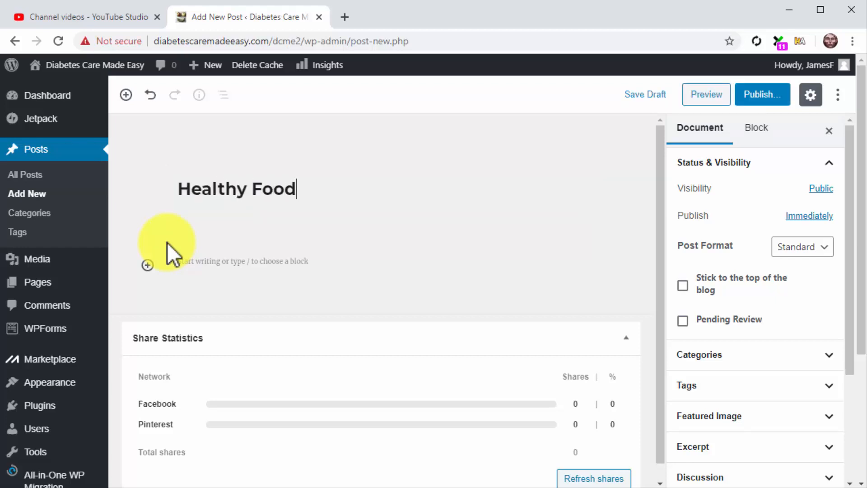
text(- 5 Healthy E)
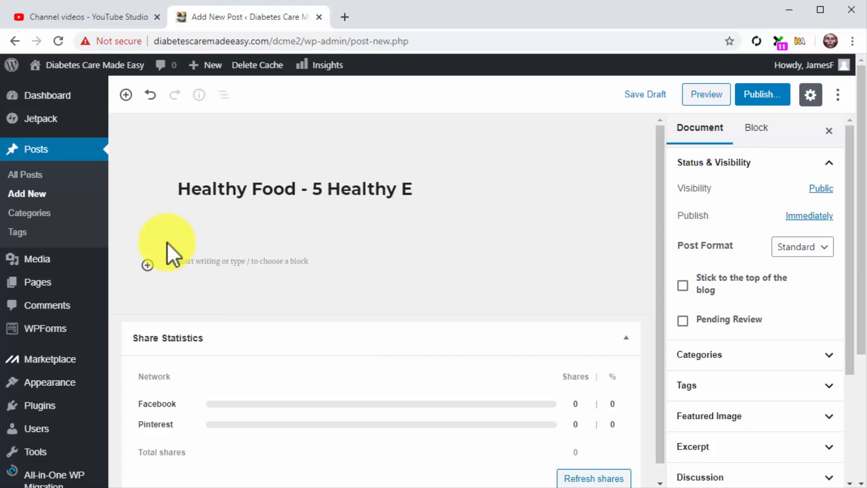
text(ating T)
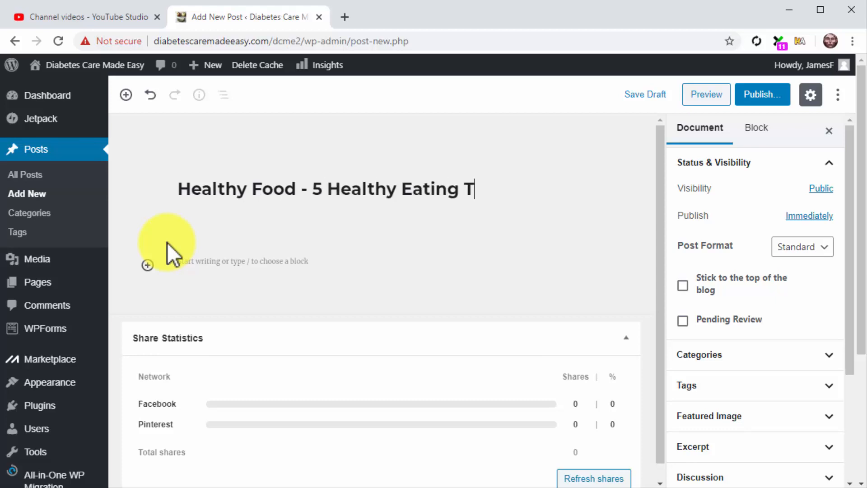
text(ips No One's)
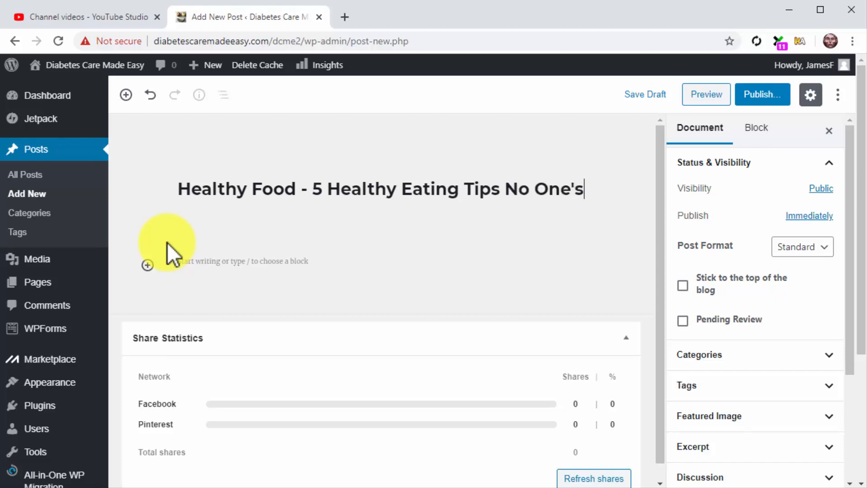
text( Giving)
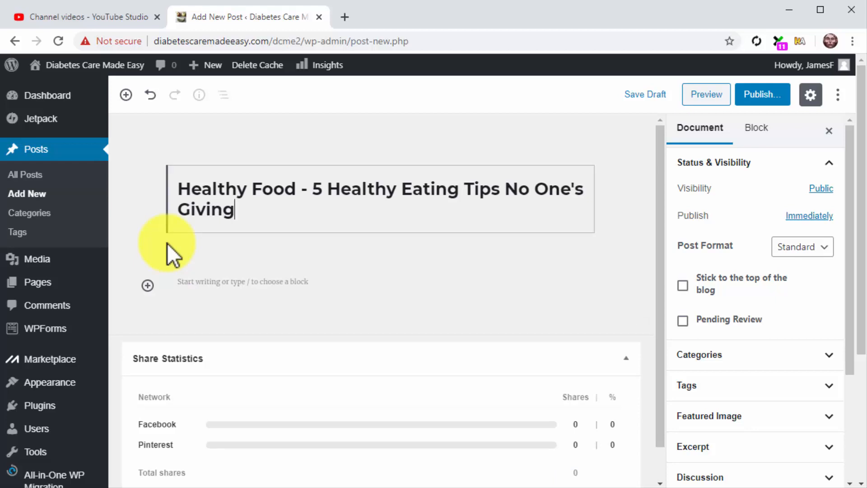
Paste the copied article text into the post body and set the paragraph font size to 14
click(203, 284)
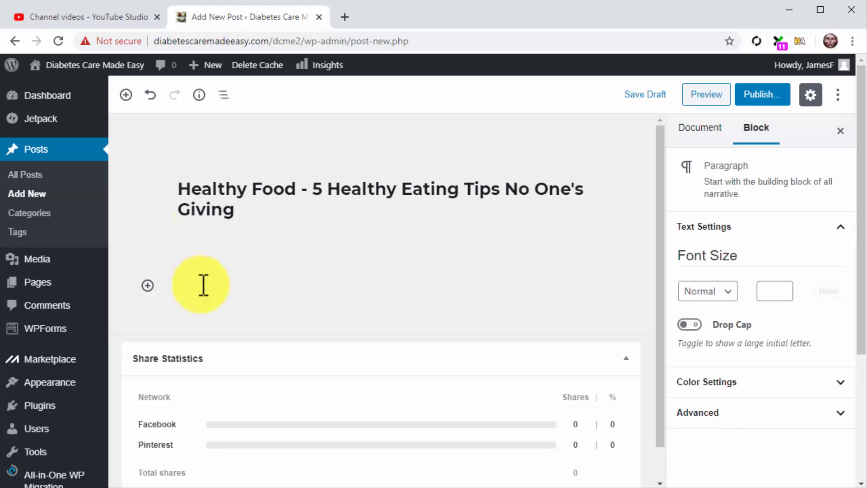
key(ctrl+v)
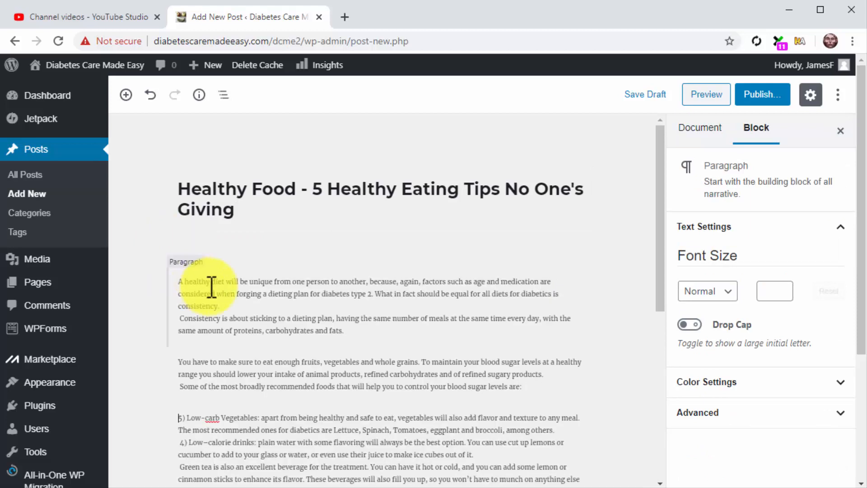
click(362, 336)
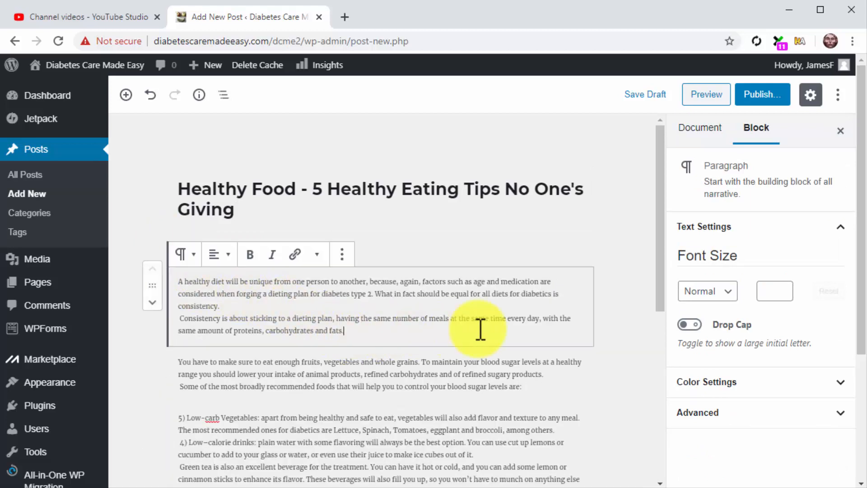
click(793, 293)
text(14)
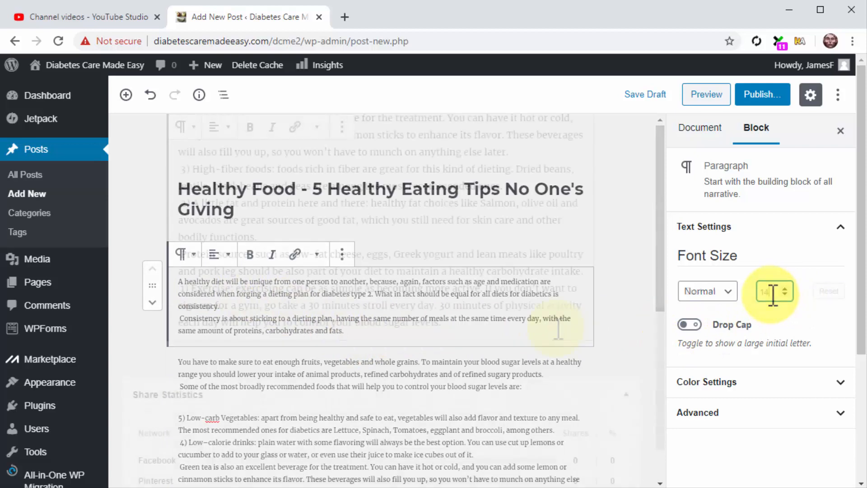
Add the closing line "We go into a more in-depth explanation in the video down below, so you should definitely check it out!", matching the body font size
scroll(558, 329, down, 10)
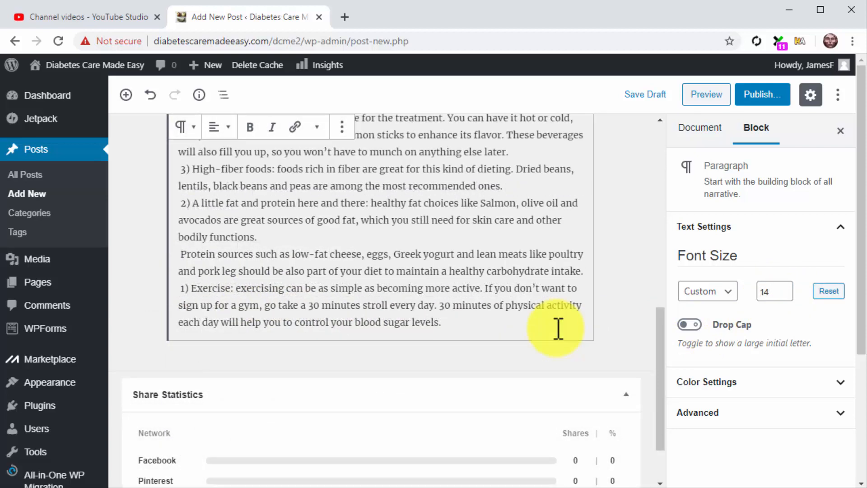
key(Return)
text(We go i)
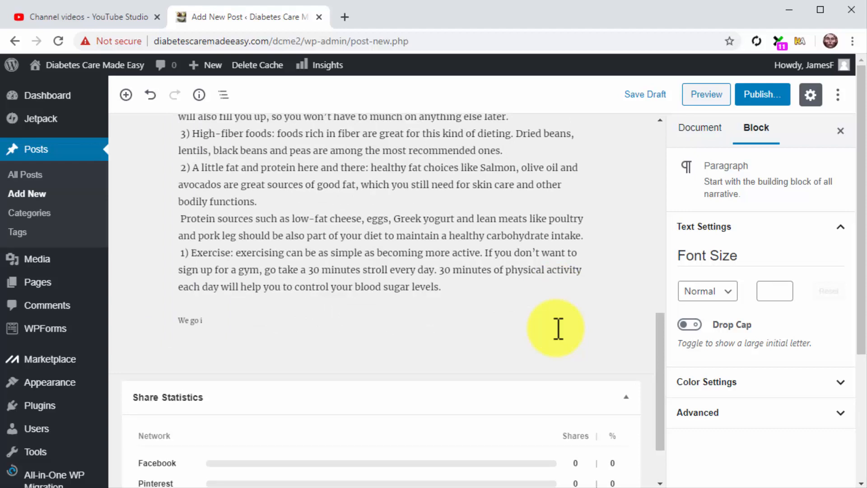
text(into a more in-depth explanation in the video down below, so you should definitely check it out!)
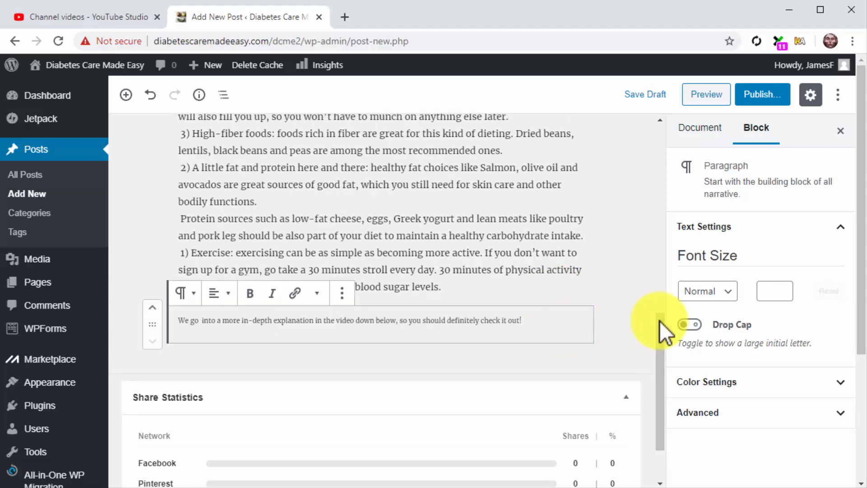
click(762, 296)
text(24)
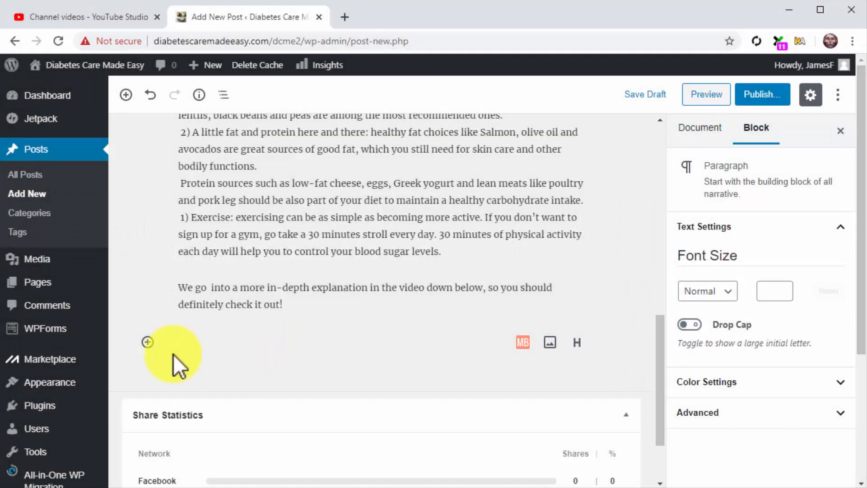
click(148, 342)
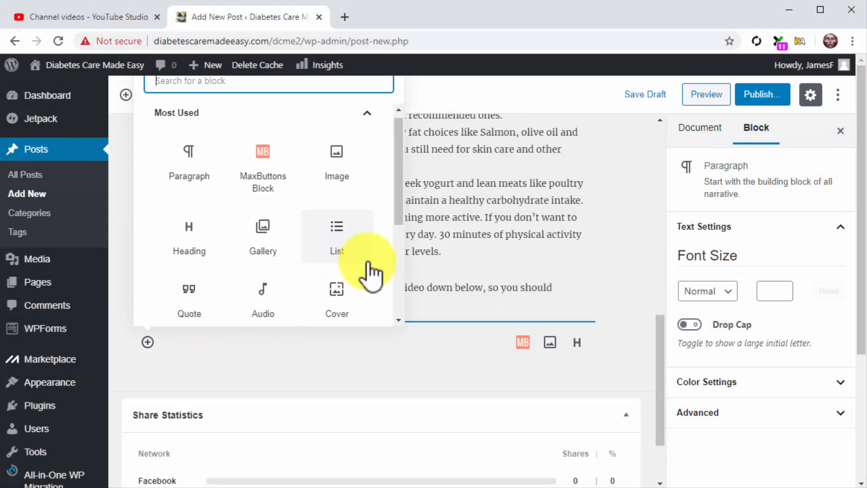
scroll(368, 264, down, 4)
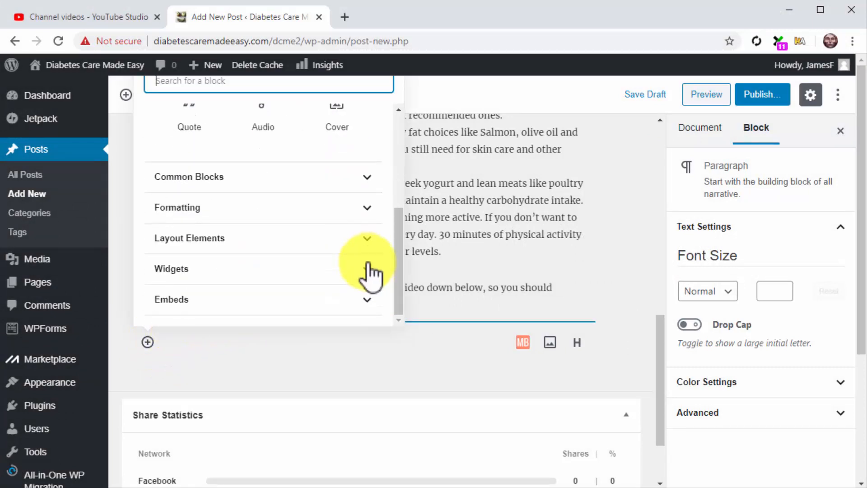
click(347, 309)
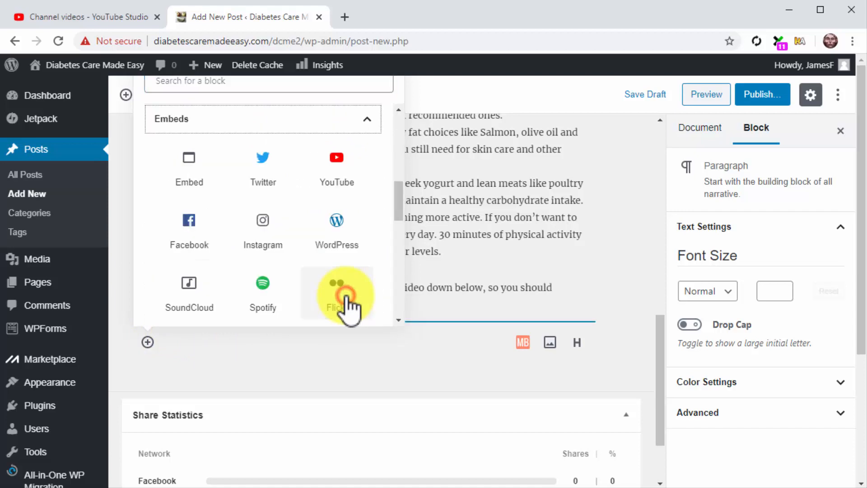
click(339, 183)
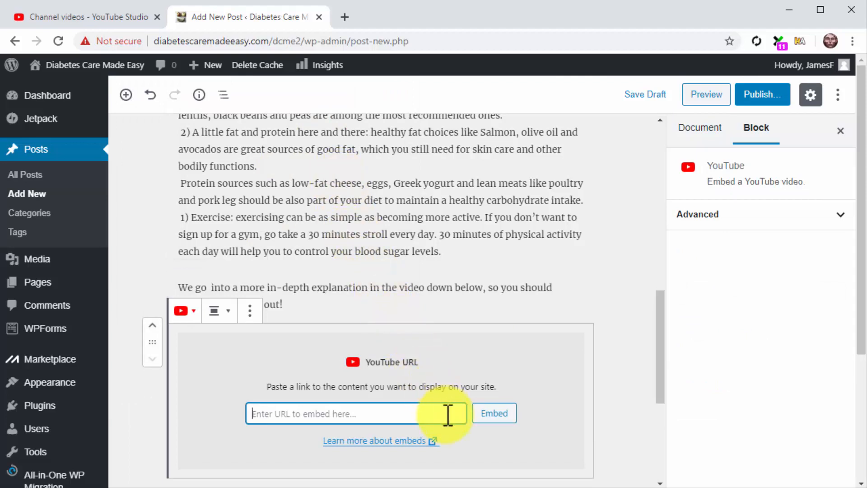
text(https://youtu.be/VljfqRu8LPI)
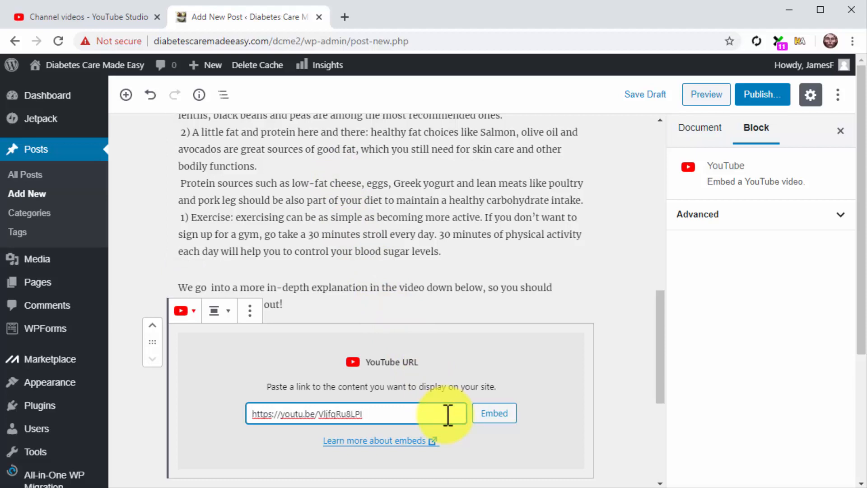
click(485, 414)
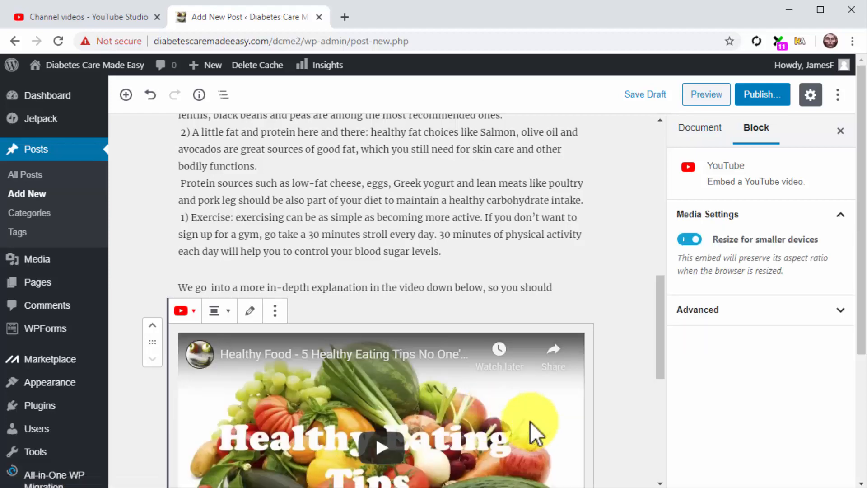
Add the caption "Watch on YouTube" under the embedded video
scroll(617, 416, down, 3)
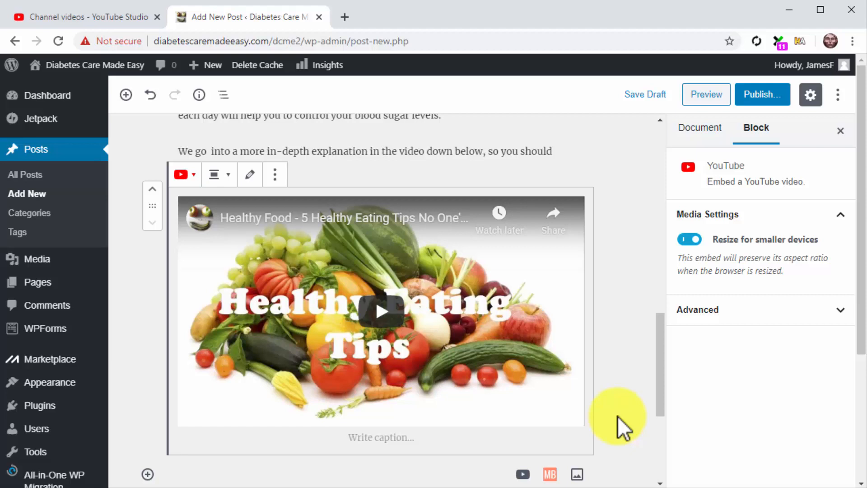
click(440, 438)
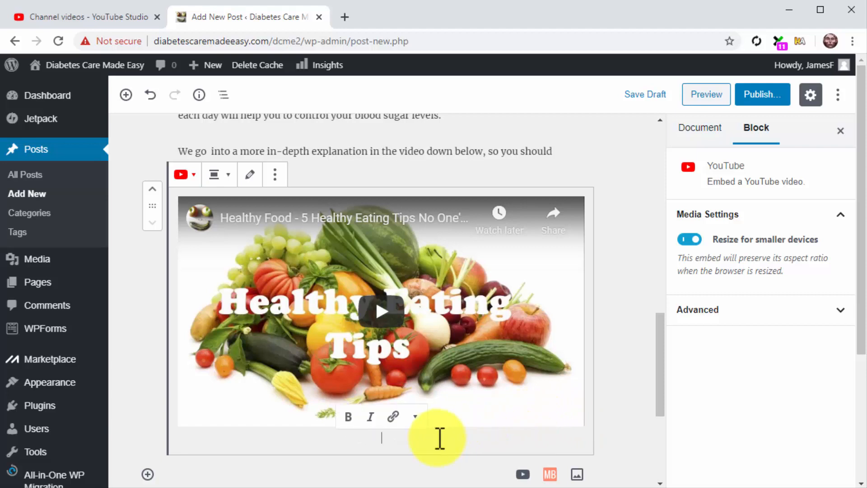
text(Watch on YouTube)
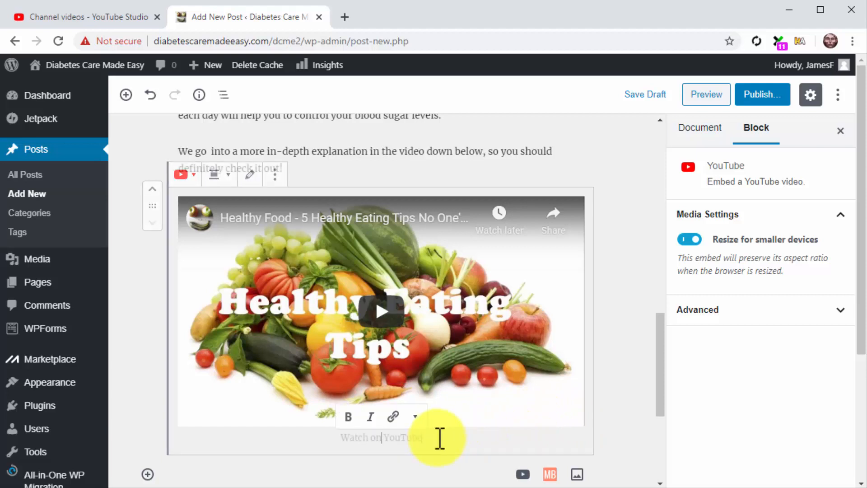
click(438, 437)
drag(438, 437, 343, 440)
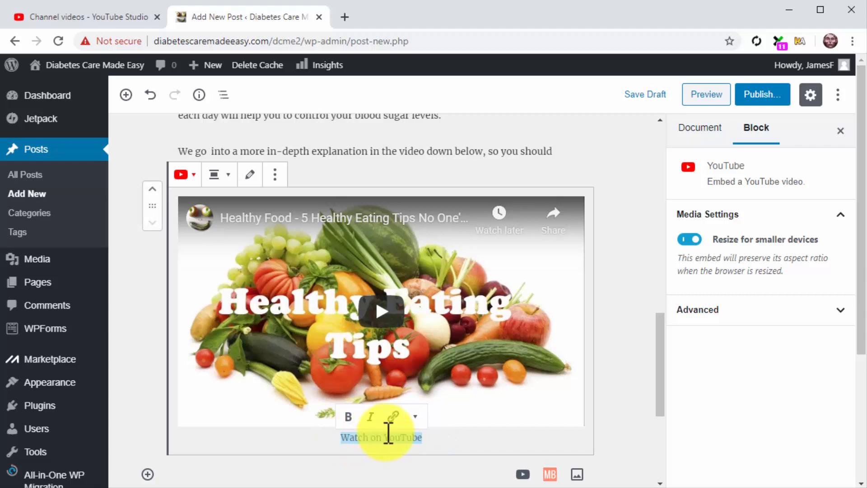
click(392, 416)
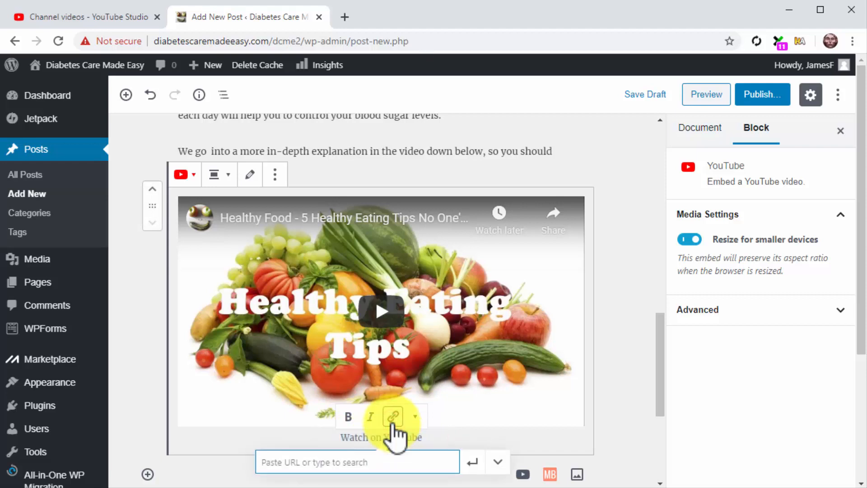
text(https://youtu.be/VljfqRu8LPI)
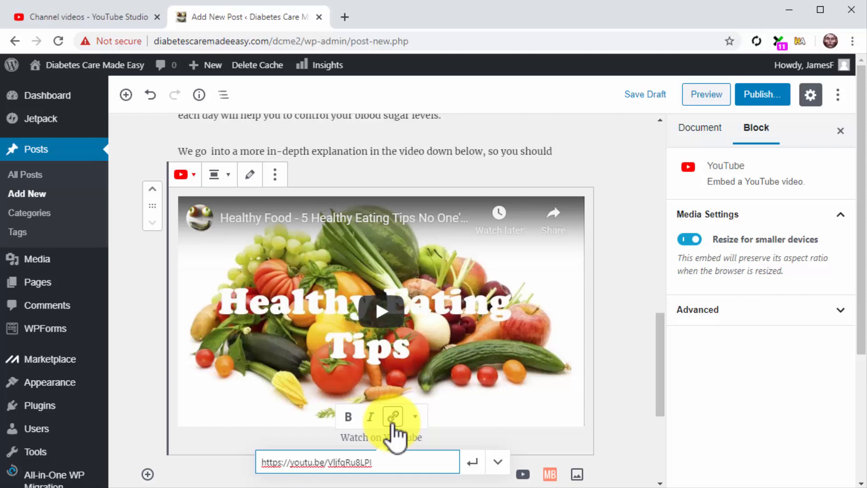
click(472, 463)
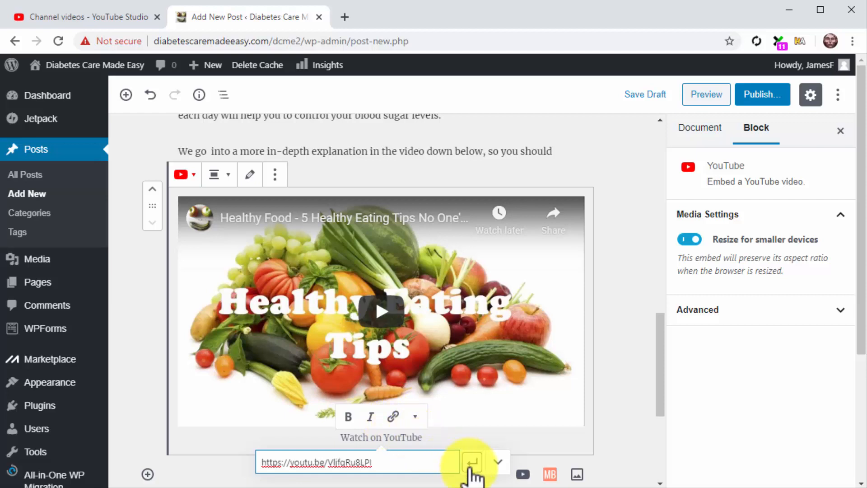
click(472, 463)
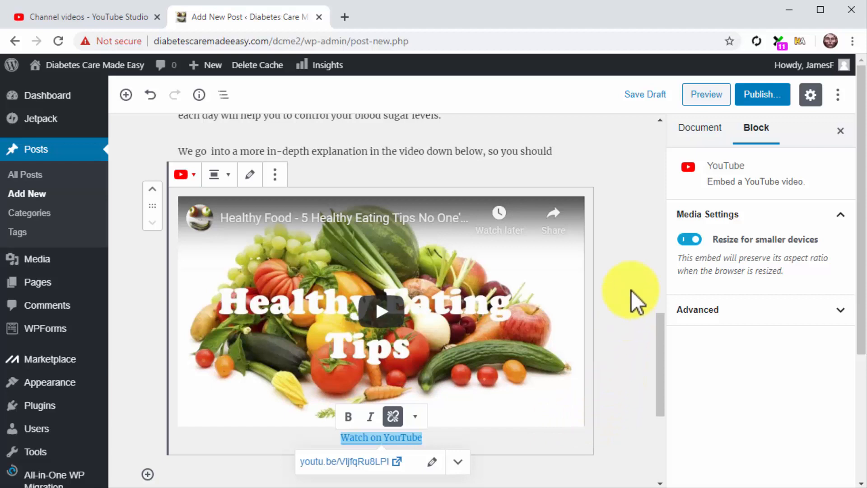
Add the tags "Healthy Foods" and "Healthy Eating" to the post
click(690, 136)
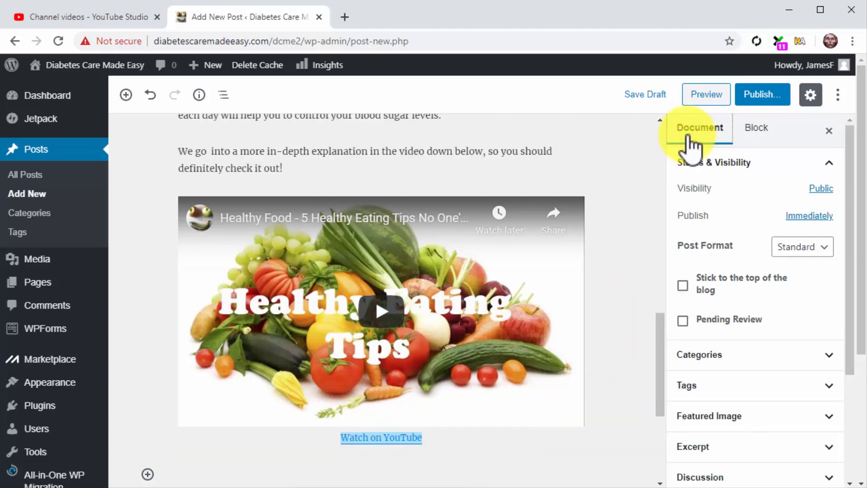
click(745, 386)
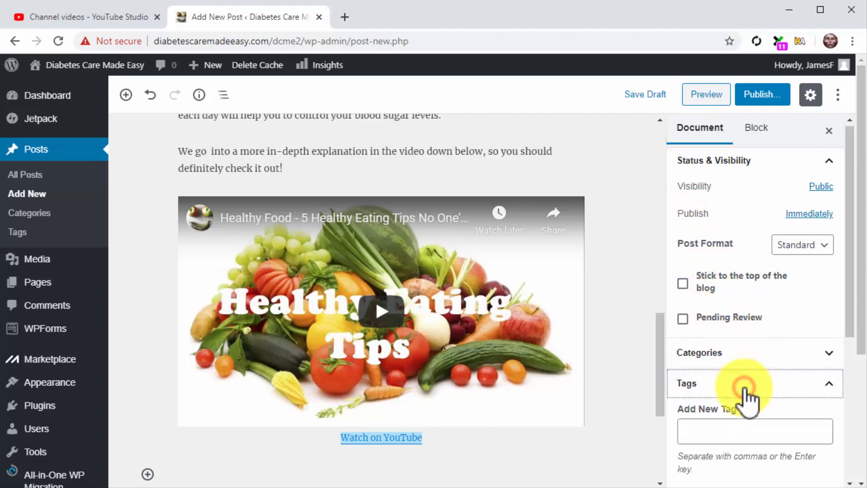
scroll(748, 397, down, 3)
click(777, 295)
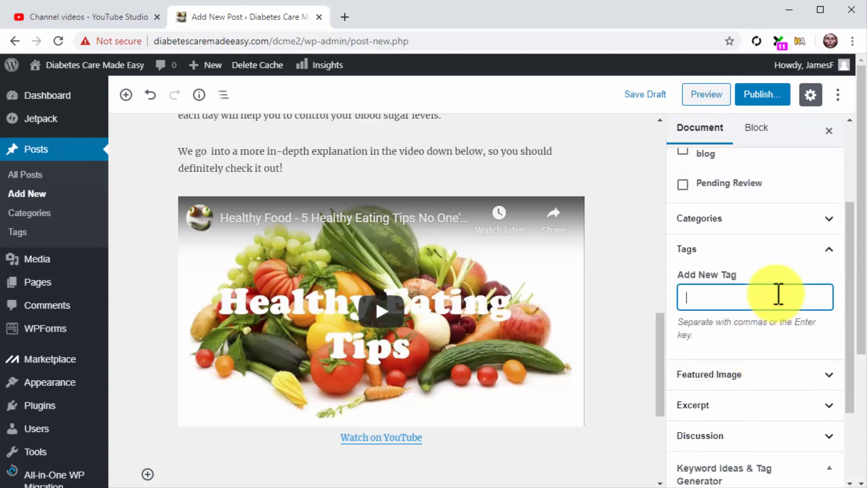
text(Healthy Foods)
key(Return)
text(Healthy Eating)
key(Return)
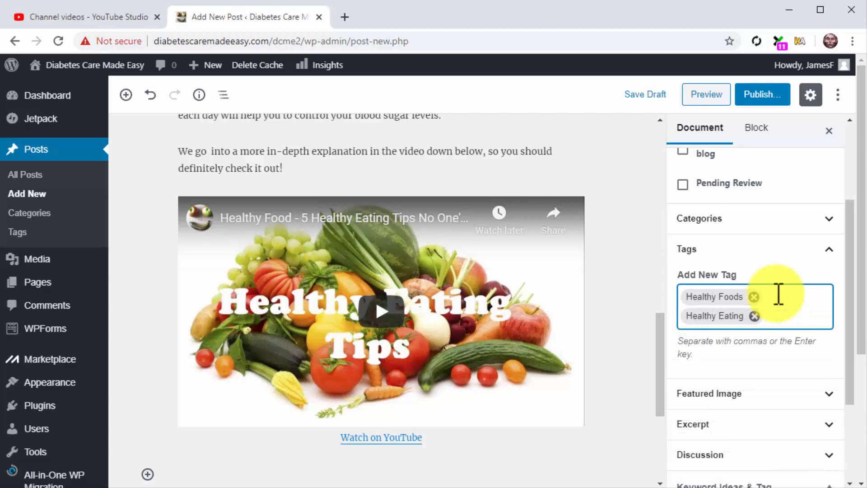
Upload the image df2 from the My Business folder and set it as the post's featured image
click(802, 394)
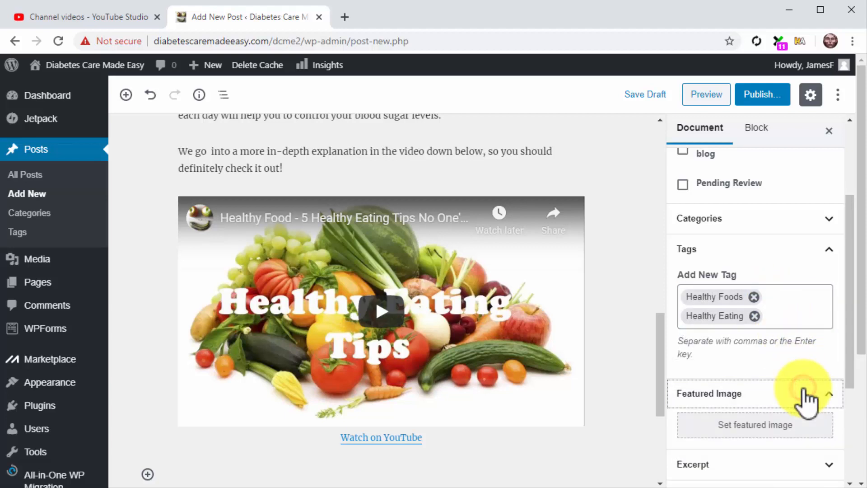
scroll(803, 392, down, 1)
click(801, 364)
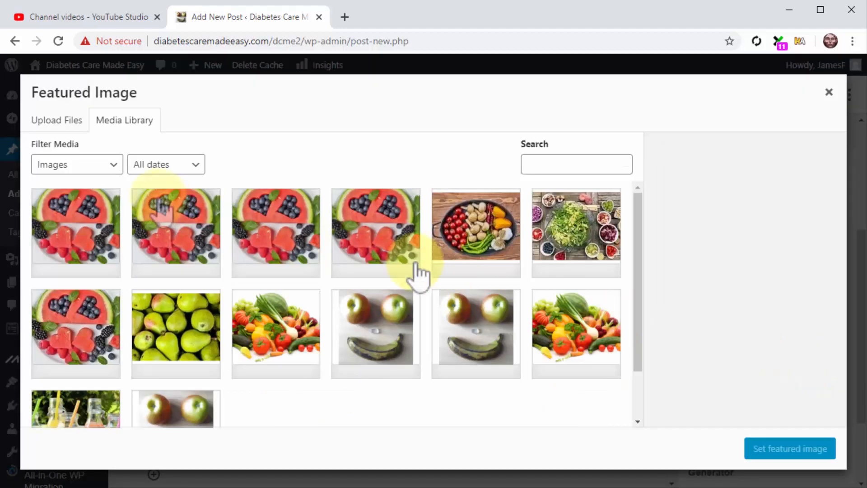
click(74, 123)
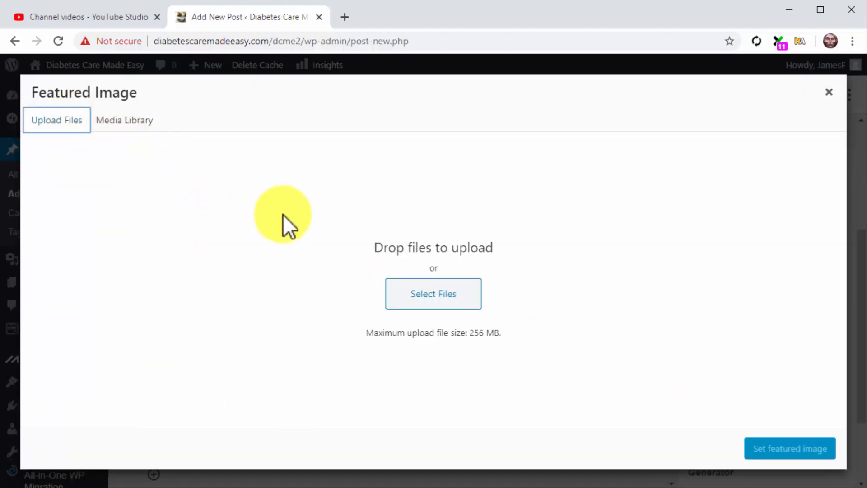
click(429, 293)
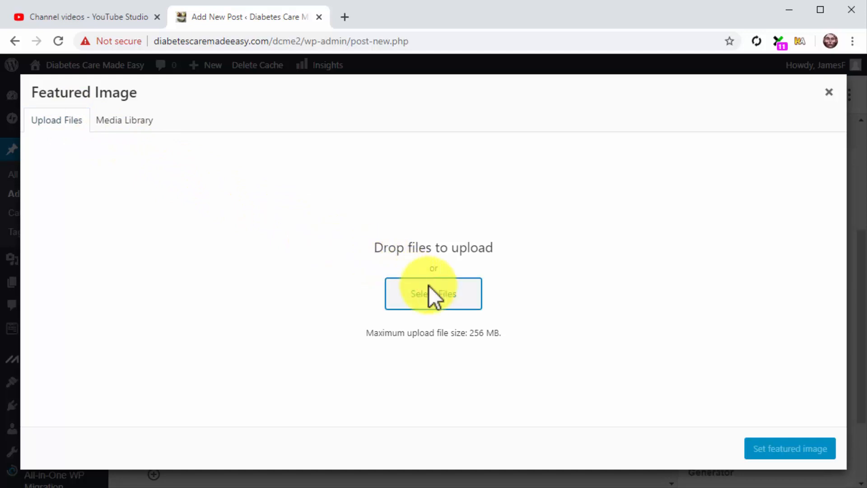
scroll(435, 227, down, 3)
scroll(435, 227, down, 1)
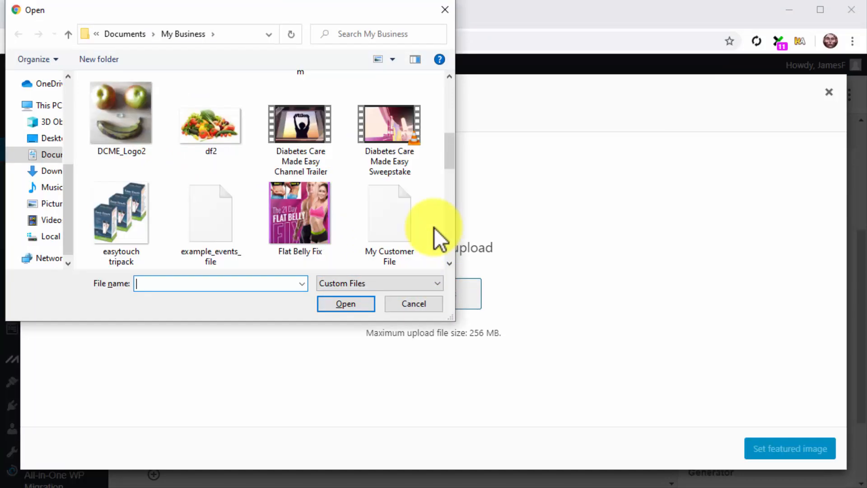
double_click(223, 133)
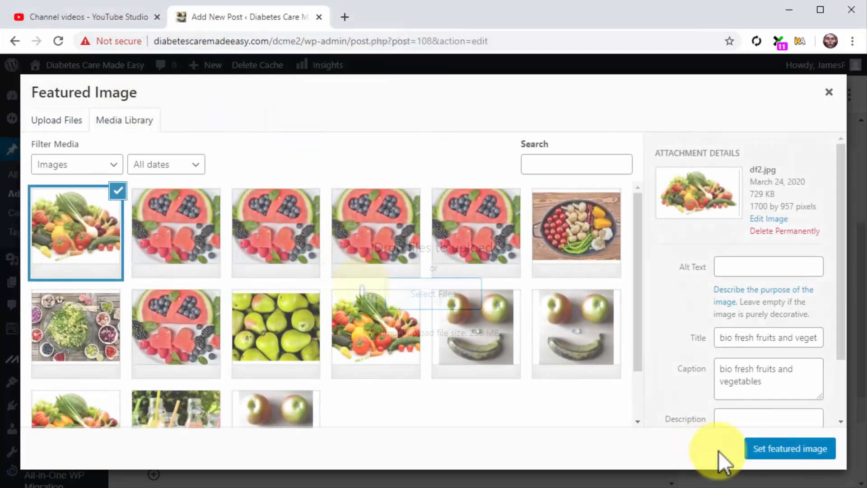
click(786, 450)
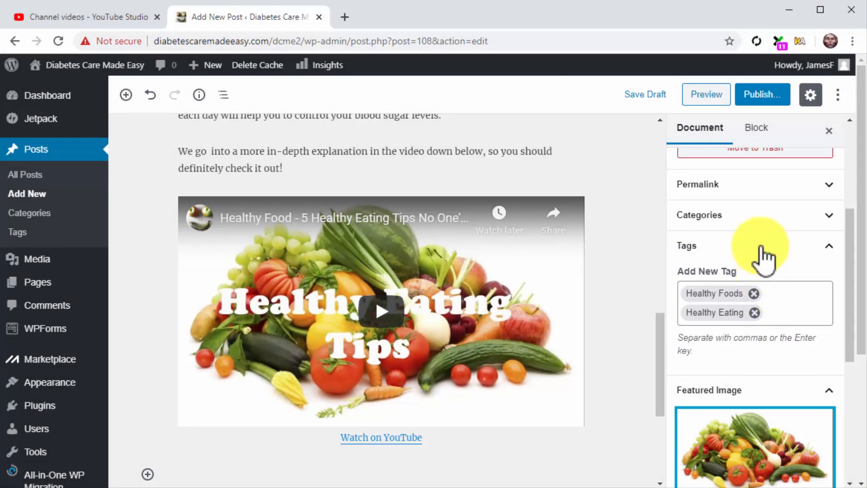
Publish the post immediately with public visibility
click(744, 95)
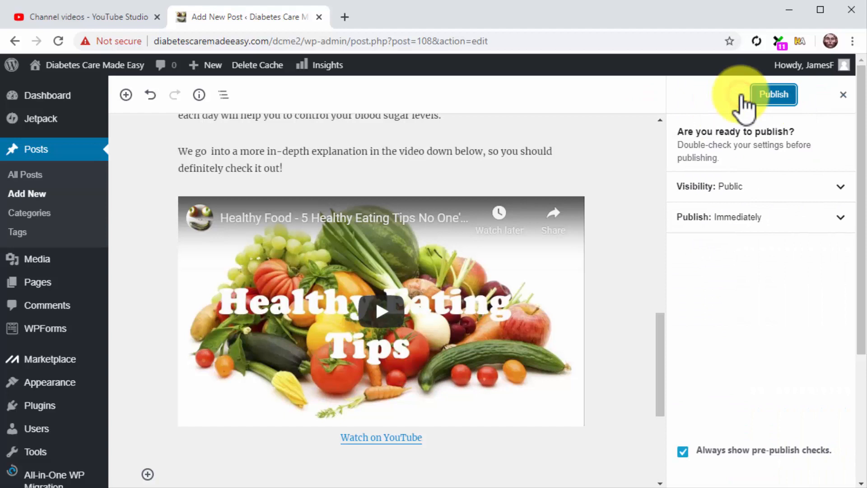
click(770, 97)
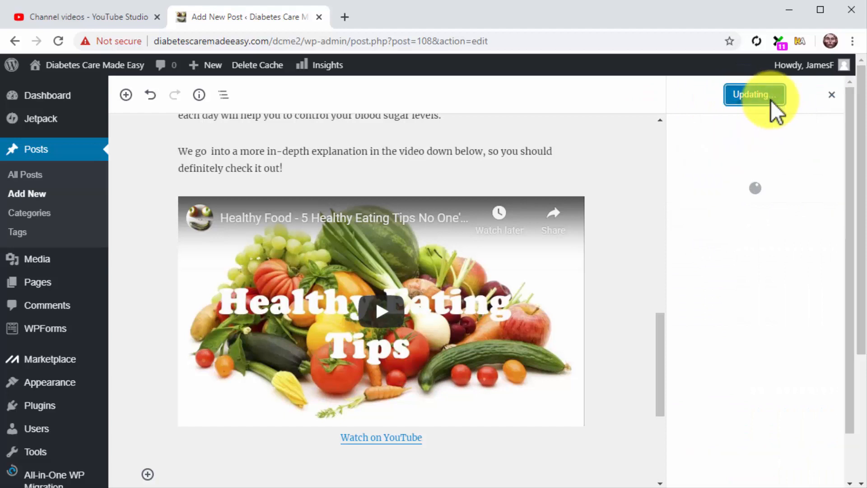